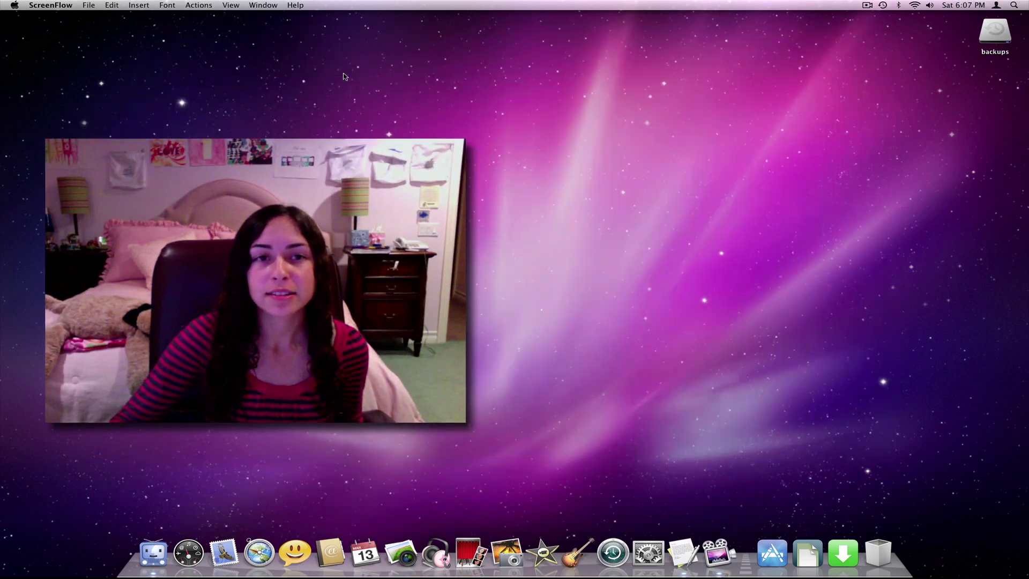
# Step: Look through the Apple menu's system commands down to Shut Down, and close it without choosing any
pyautogui.click(344, 76)
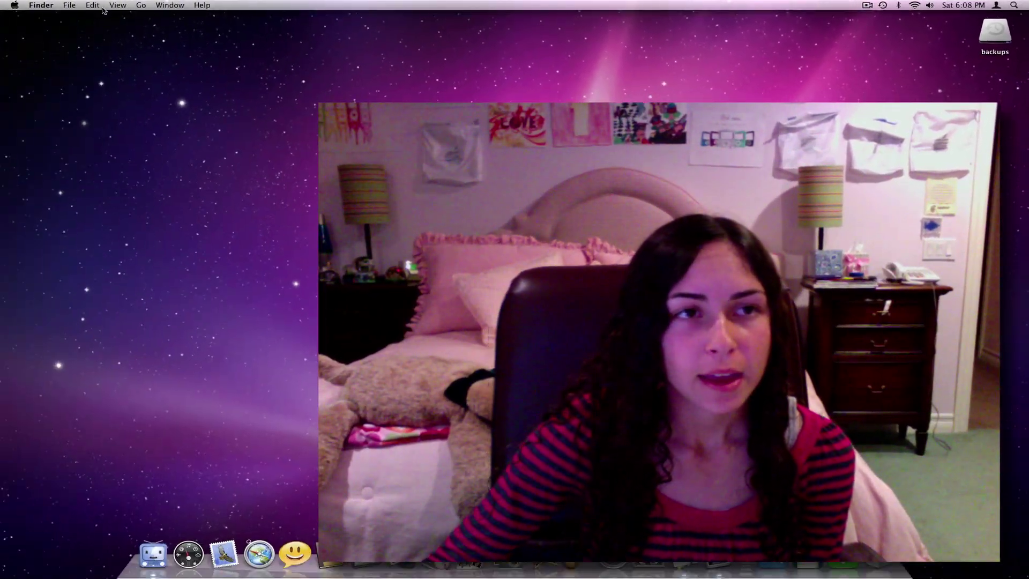
pyautogui.click(14, 5)
pyautogui.click(19, 15)
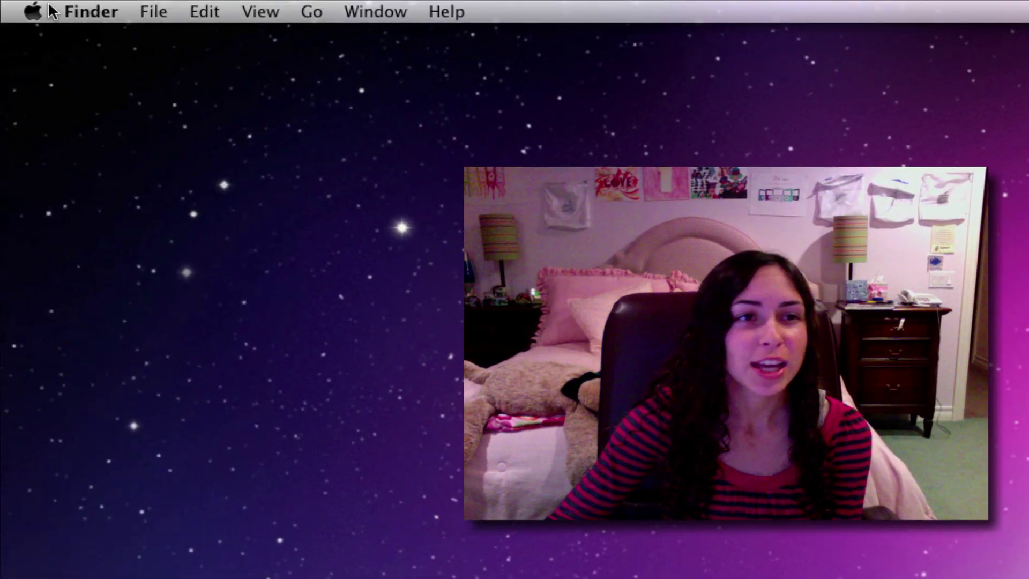
pyautogui.click(48, 13)
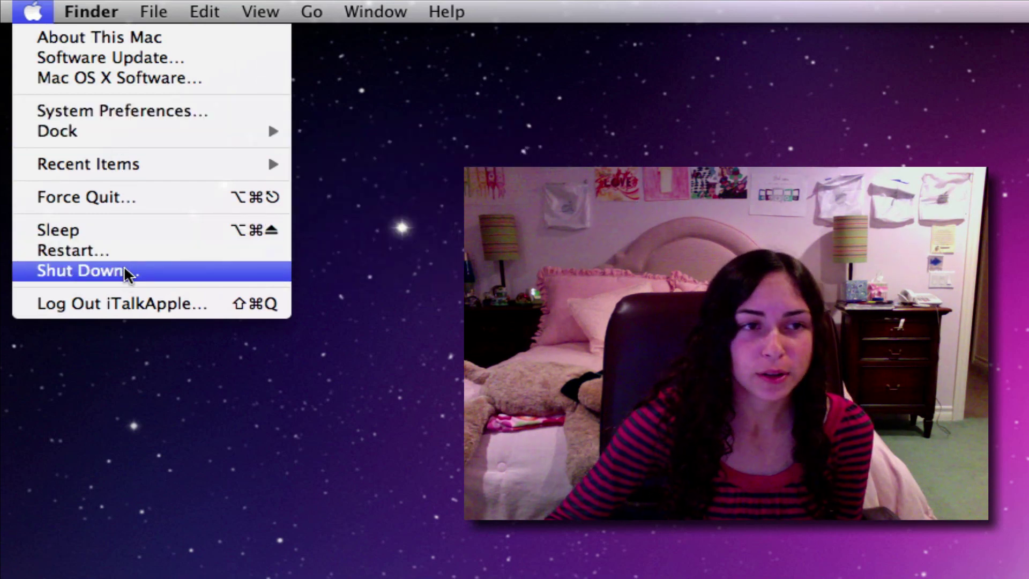
pyautogui.press('Escape')
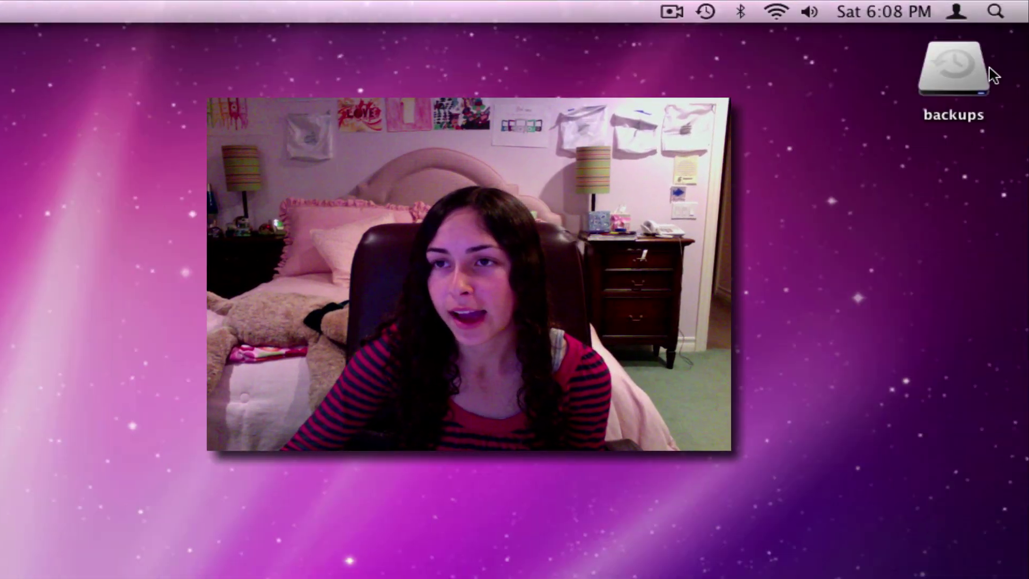
# Step: Select and deselect the backups drive on the desktop, and briefly show the Spotlight search
pyautogui.click(990, 70)
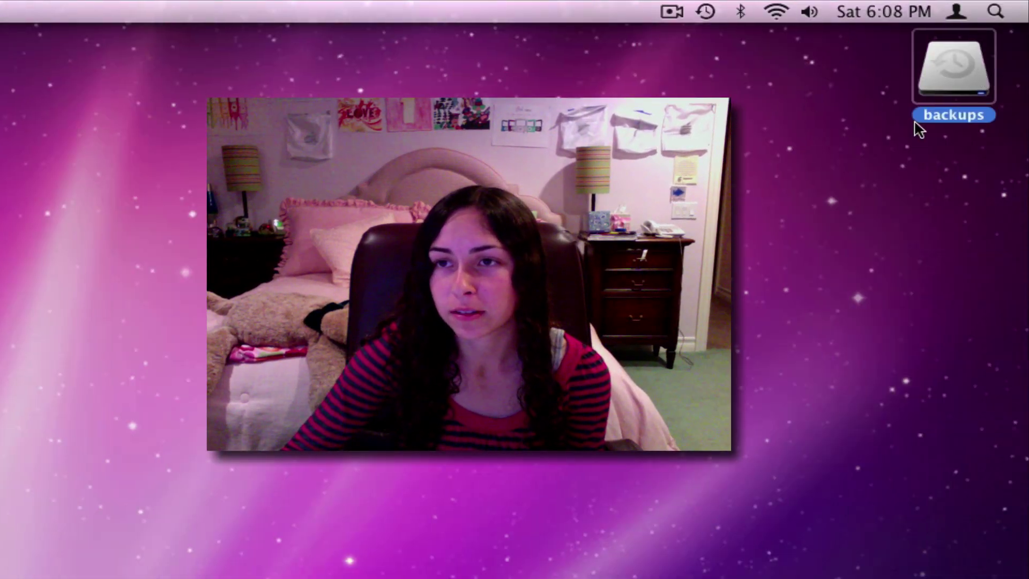
pyautogui.click(884, 140)
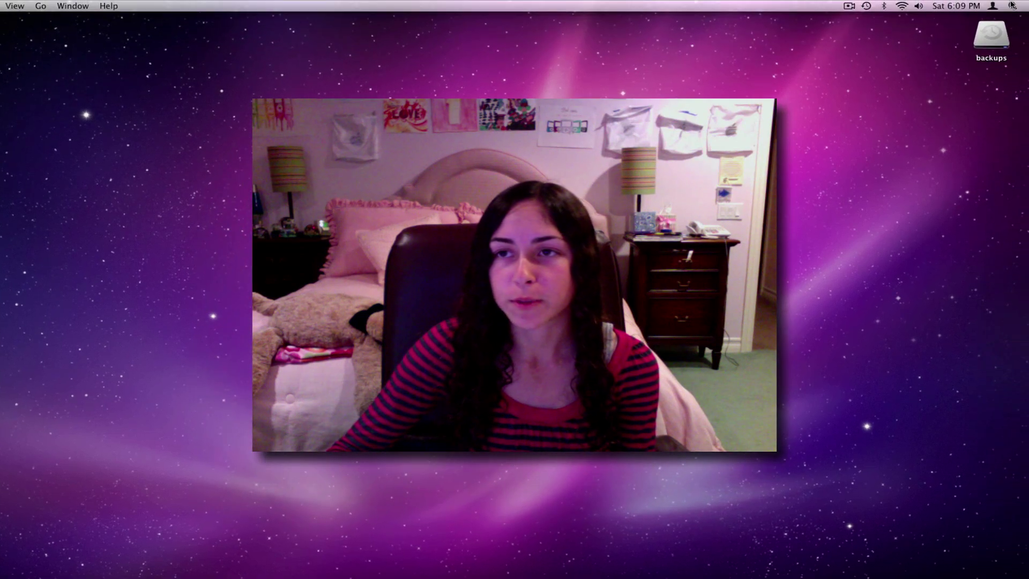
pyautogui.click(1012, 5)
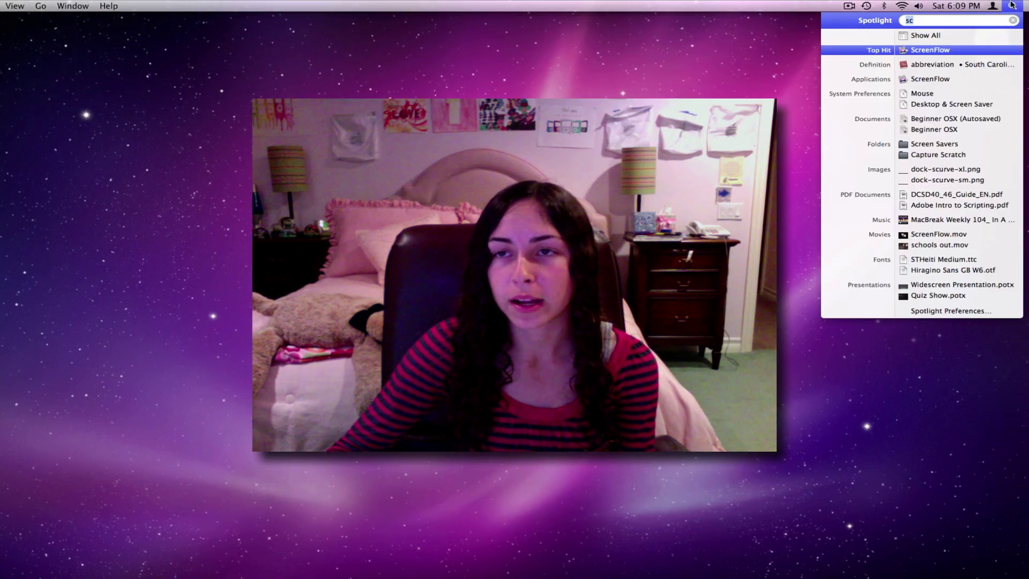
pyautogui.click(1012, 5)
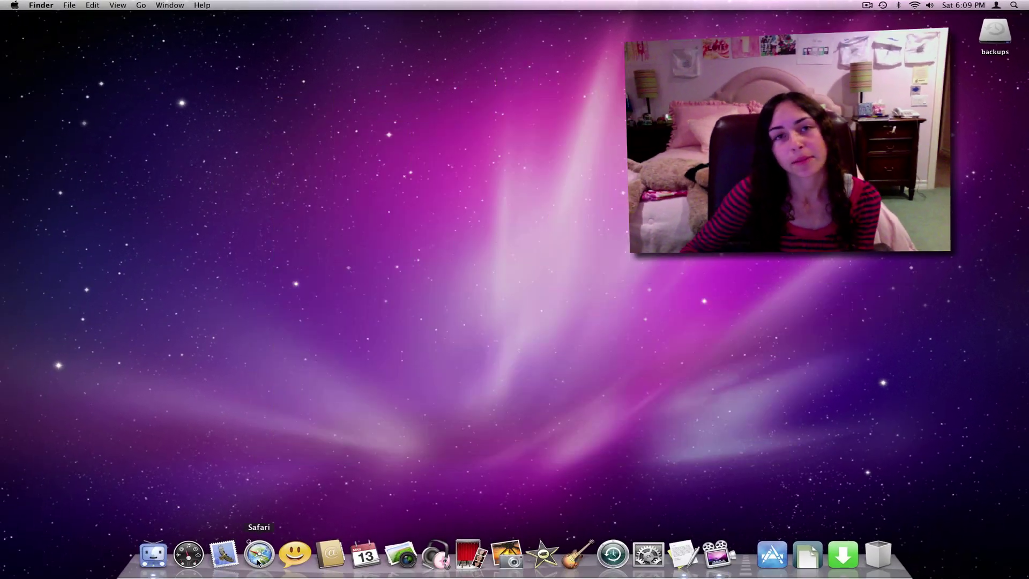
# Step: Launch Safari with the Apple start page and close its window while leaving the application running
pyautogui.click(259, 554)
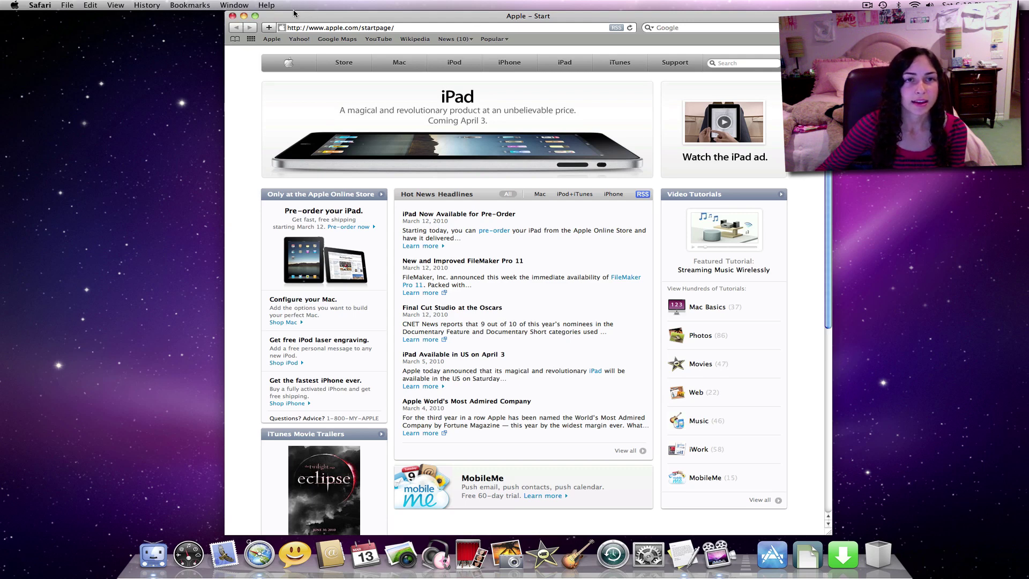
pyautogui.moveTo(325, 17); pyautogui.dragTo(323, 16)
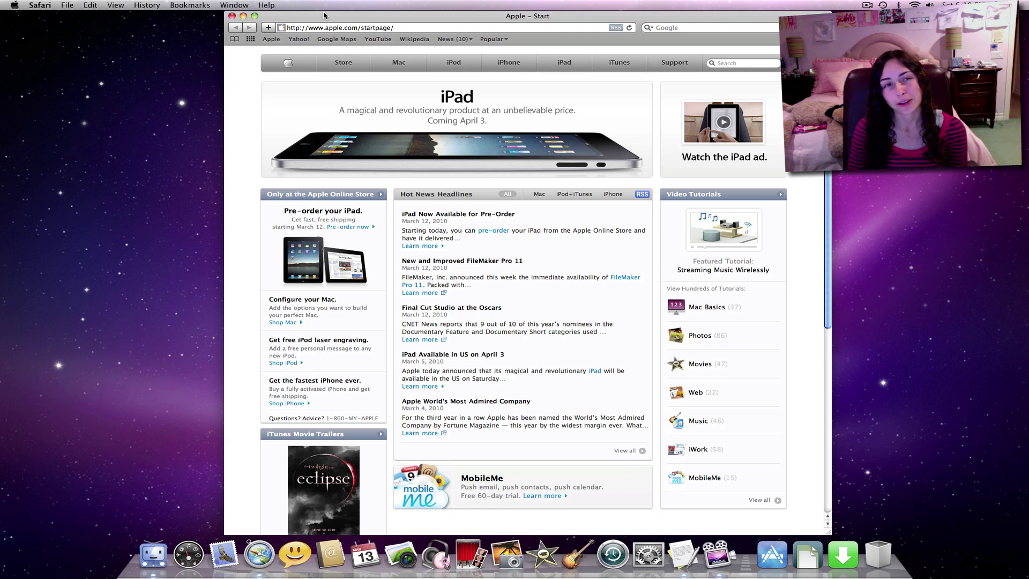
pyautogui.click(232, 16)
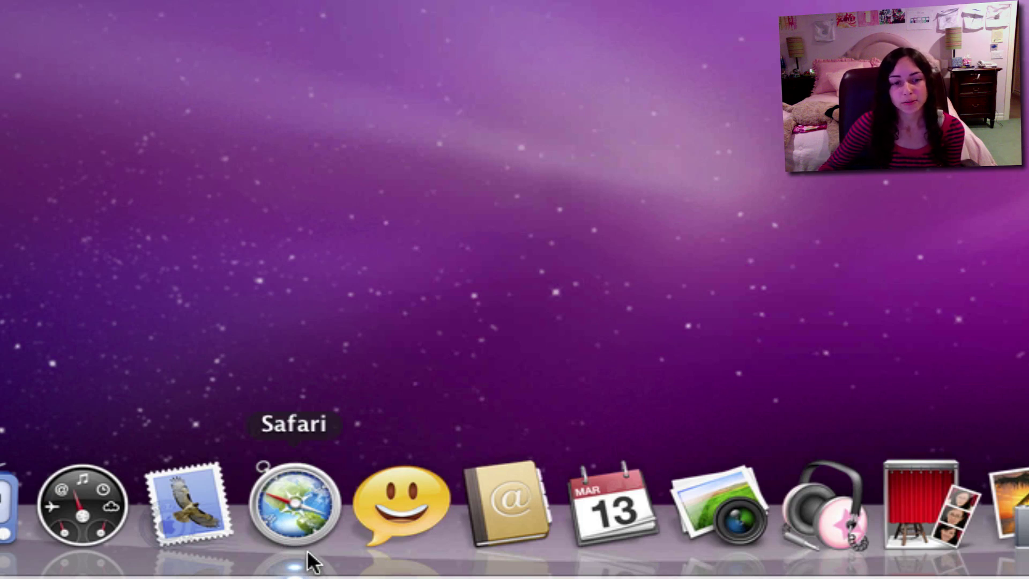
# Step: Reopen the Safari window, and minimize it to the Dock and restore it
pyautogui.click(307, 495)
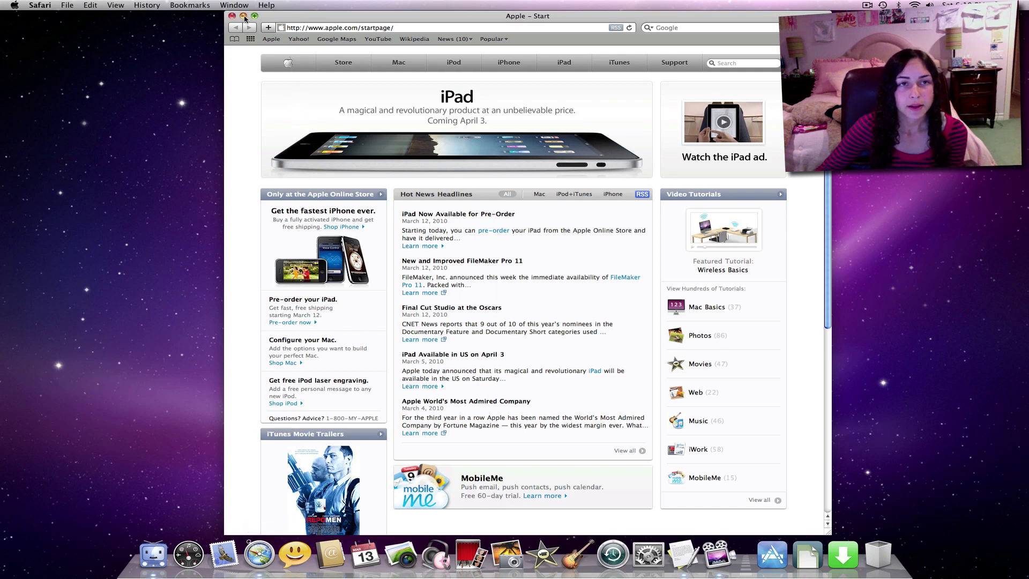
pyautogui.click(243, 16)
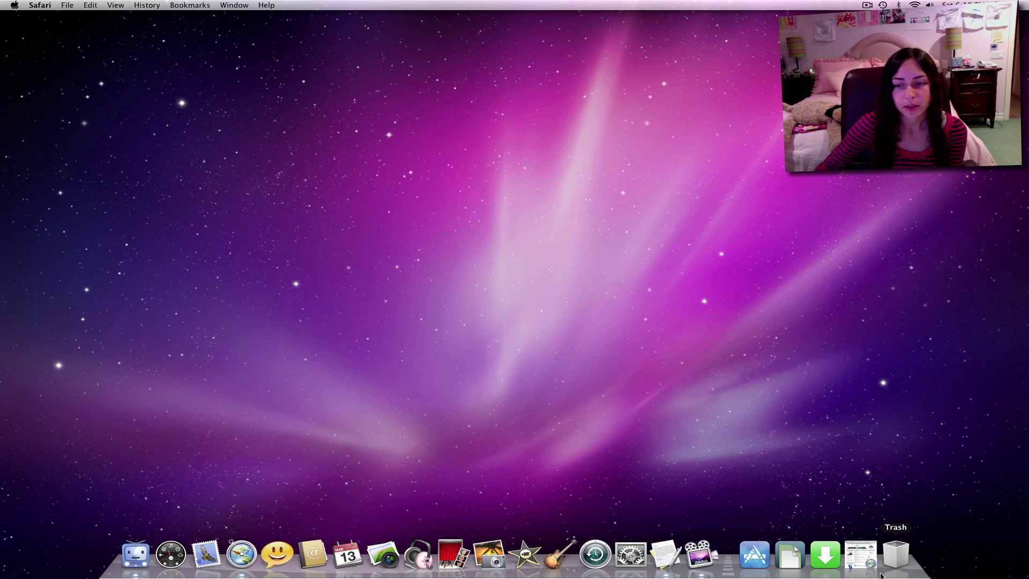
pyautogui.click(860, 555)
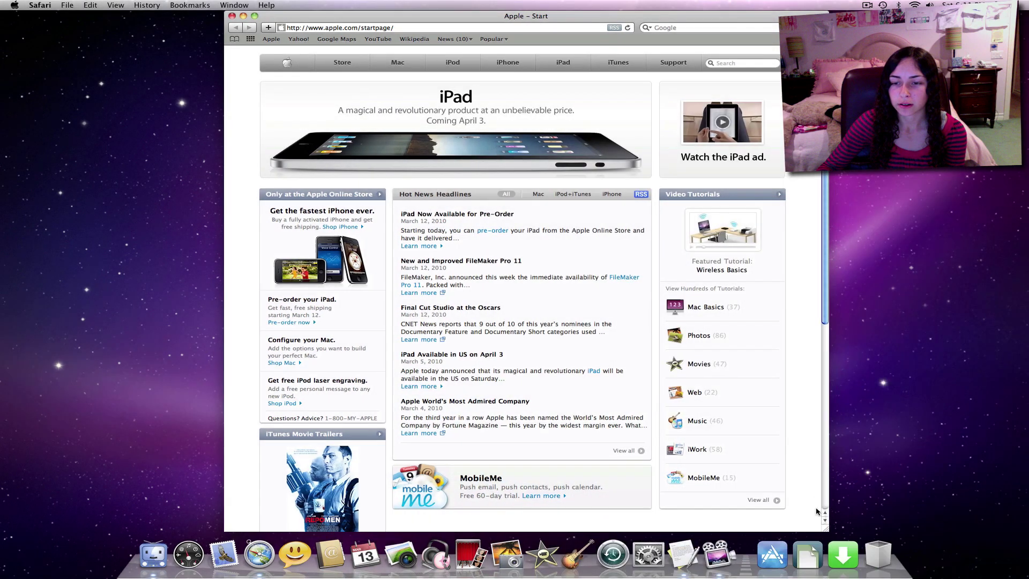
# Step: Resize the Safari window freely to smaller and wider sizes, and zoom it back to fit the page content
pyautogui.moveTo(837, 513); pyautogui.dragTo(586, 240)
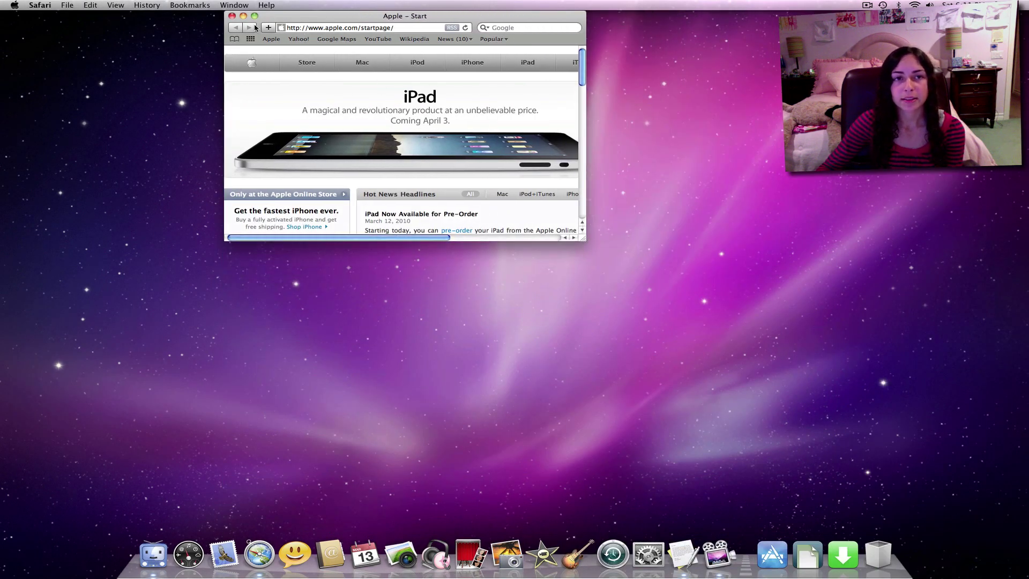
pyautogui.click(254, 16)
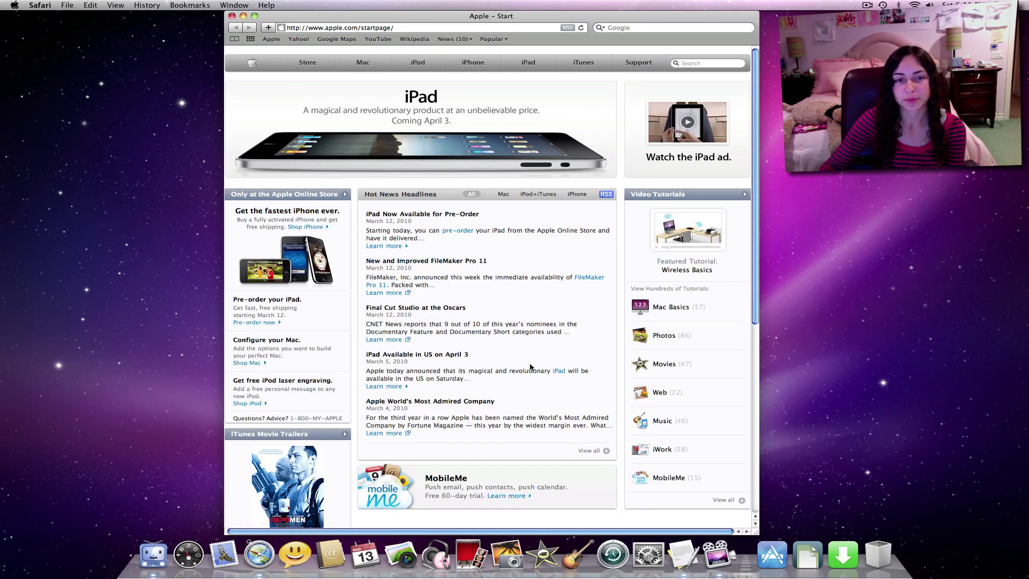
pyautogui.moveTo(756, 532); pyautogui.dragTo(992, 534)
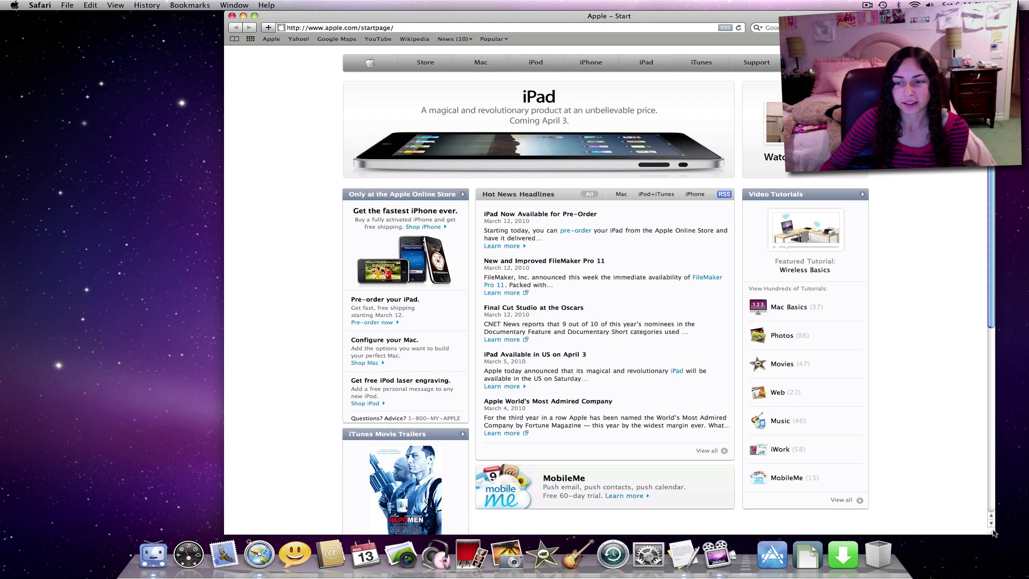
pyautogui.moveTo(993, 532); pyautogui.dragTo(627, 321)
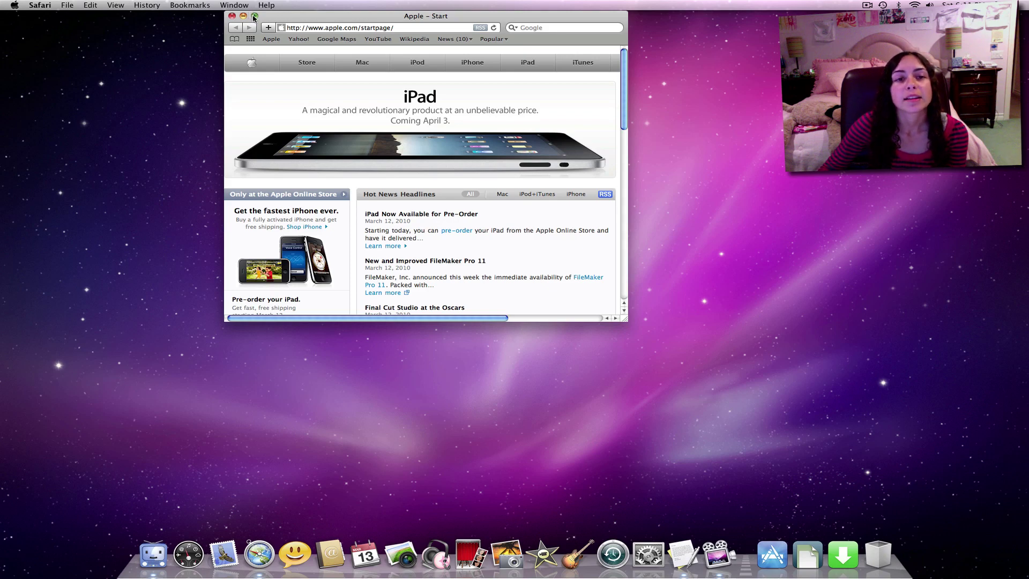
pyautogui.click(255, 17)
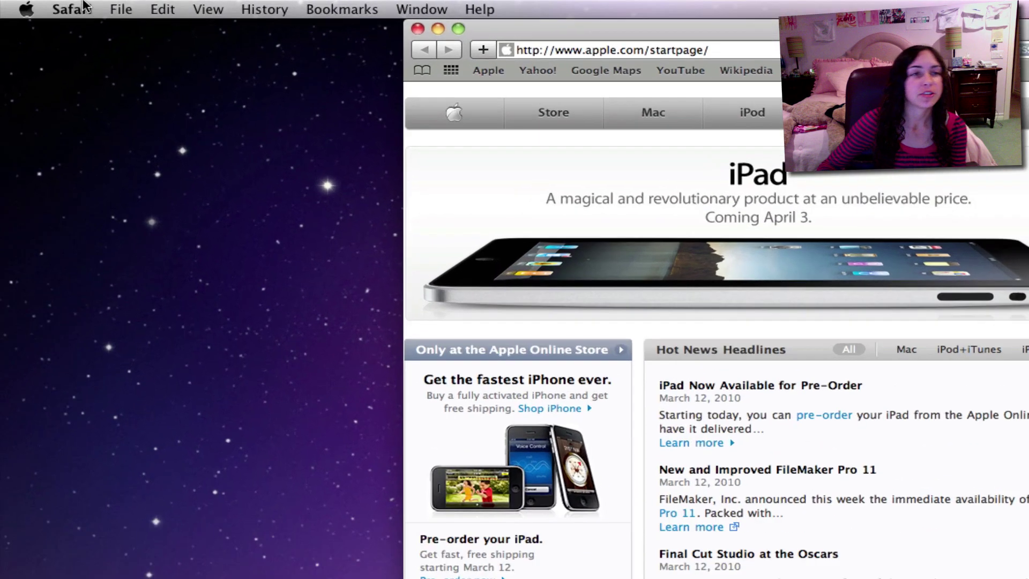
# Step: Review the Safari application menu's commands, and quit Safari from its Dock icon
pyautogui.click(81, 8)
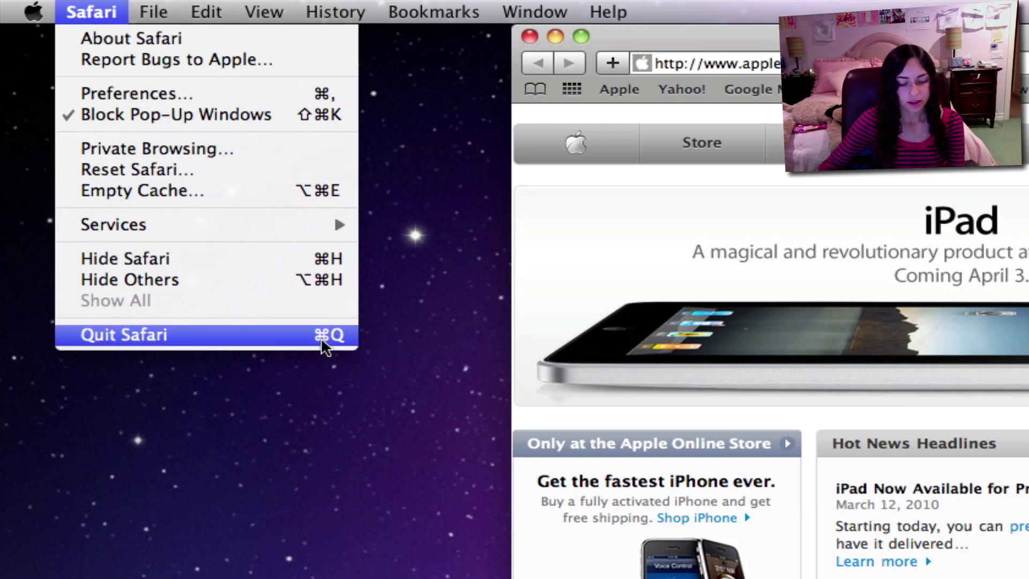
pyautogui.click(739, 51)
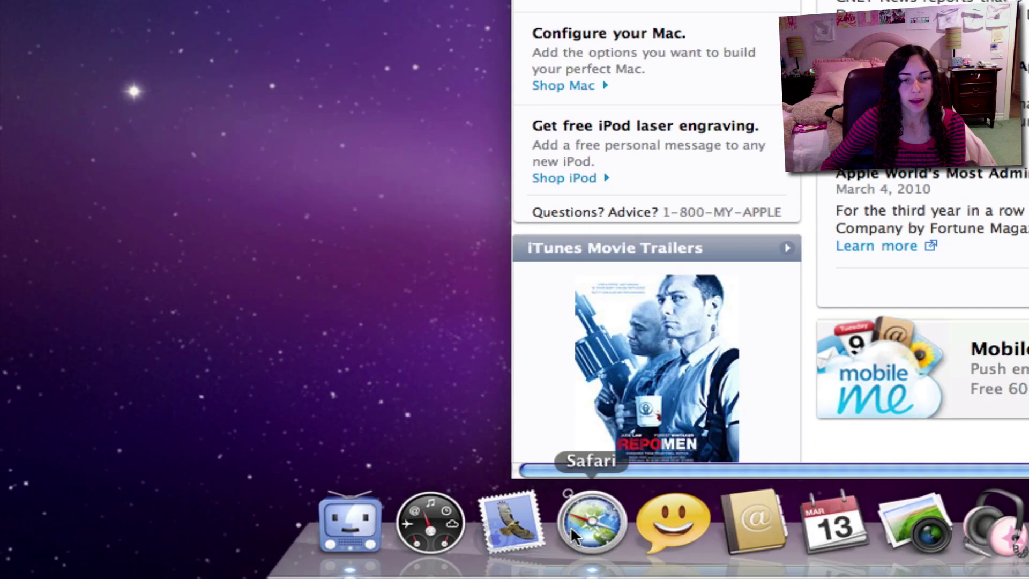
pyautogui.rightClick(590, 518)
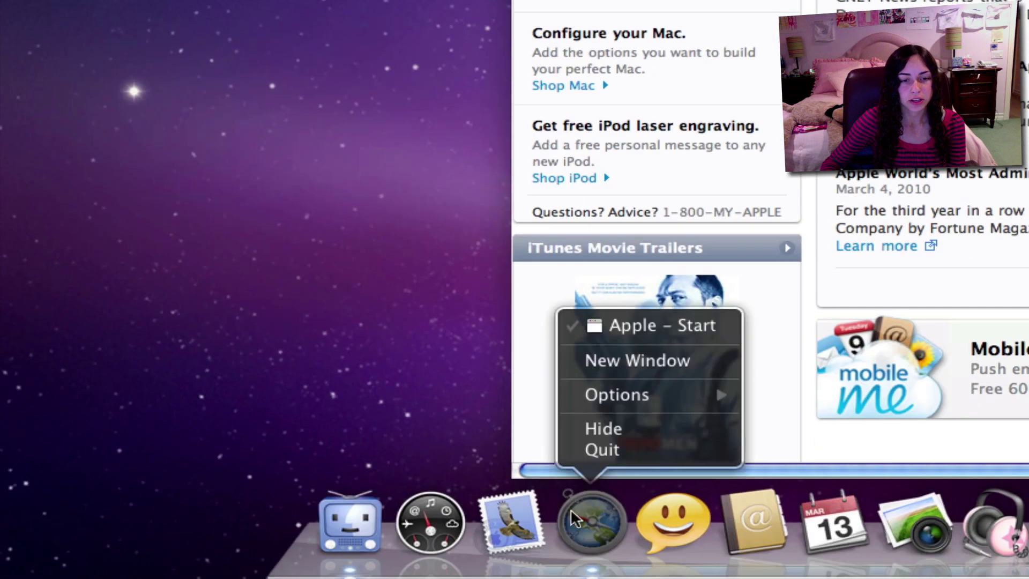
pyautogui.click(599, 451)
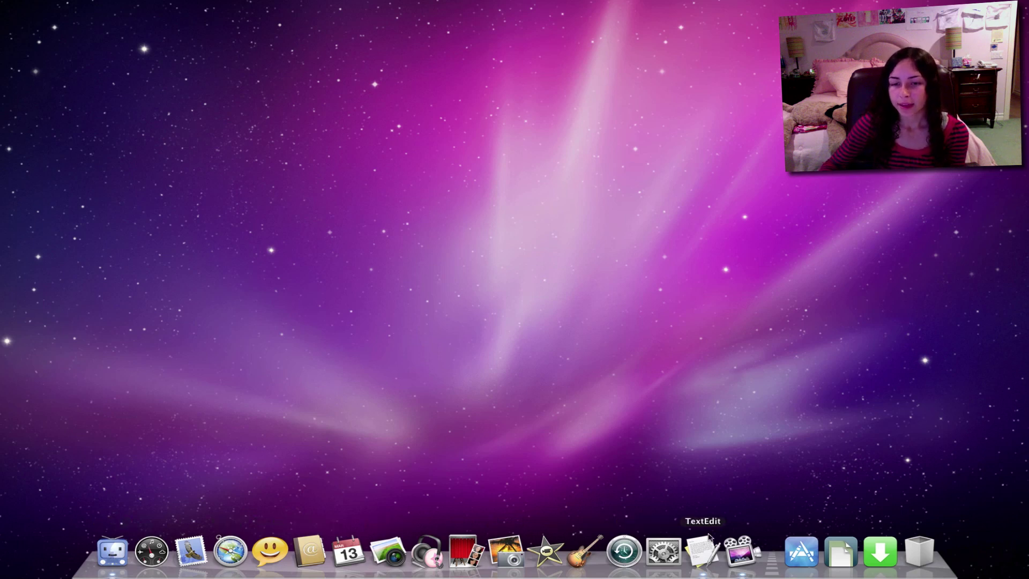
# Step: Browse the installed programs in the Dock's Applications stack and close the stack
pyautogui.click(798, 567)
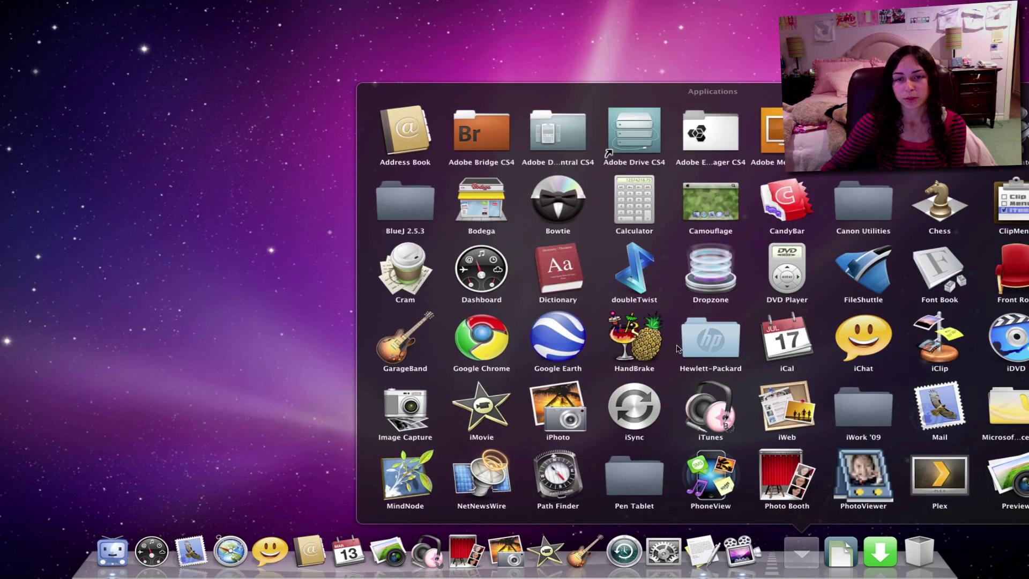
pyautogui.scroll(-5, 647, 292)
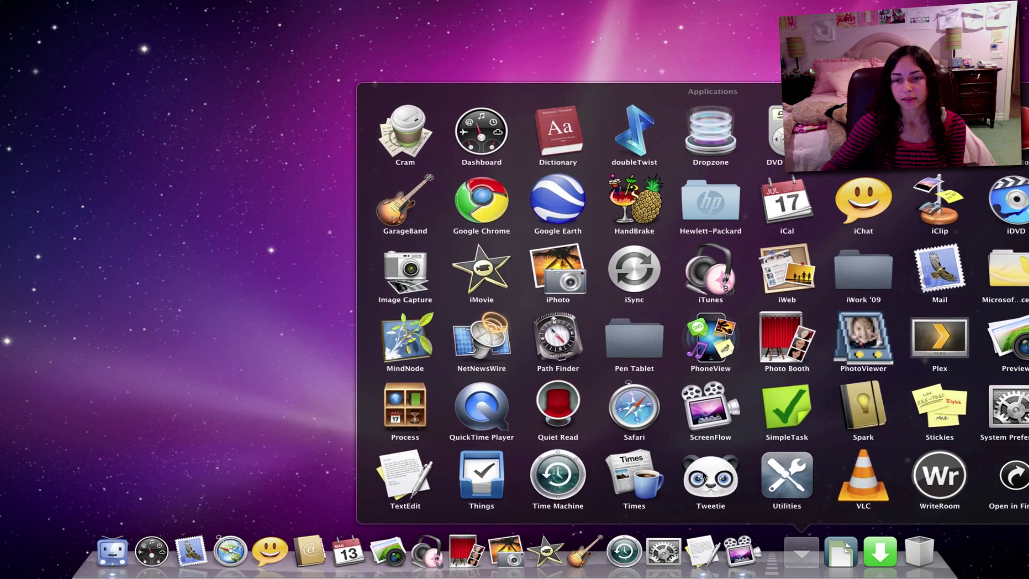
pyautogui.click(788, 560)
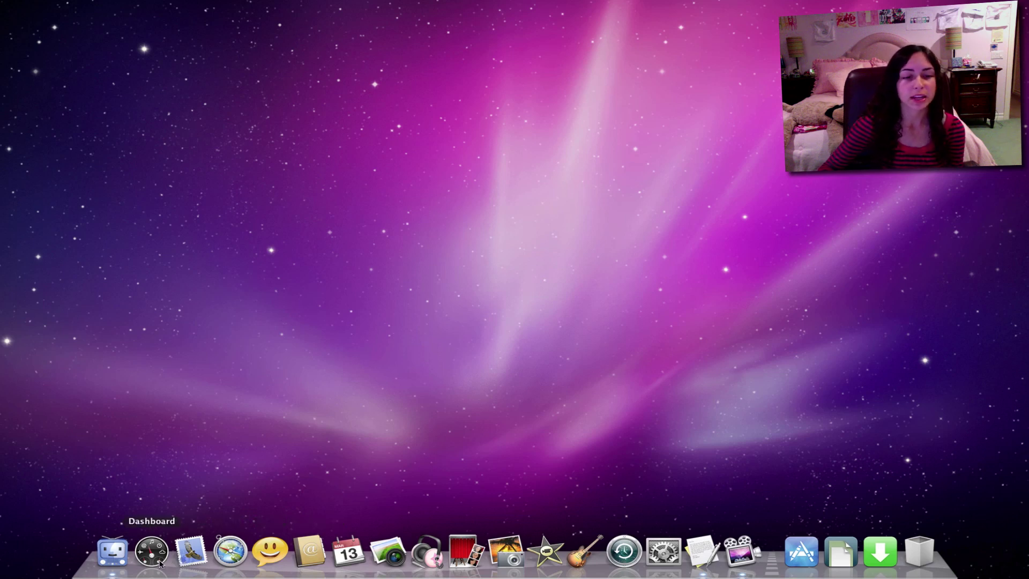
# Step: Remove Dashboard from the Dock, and add it back beside Finder from the Applications folder
pyautogui.moveTo(159, 563); pyautogui.dragTo(172, 406)
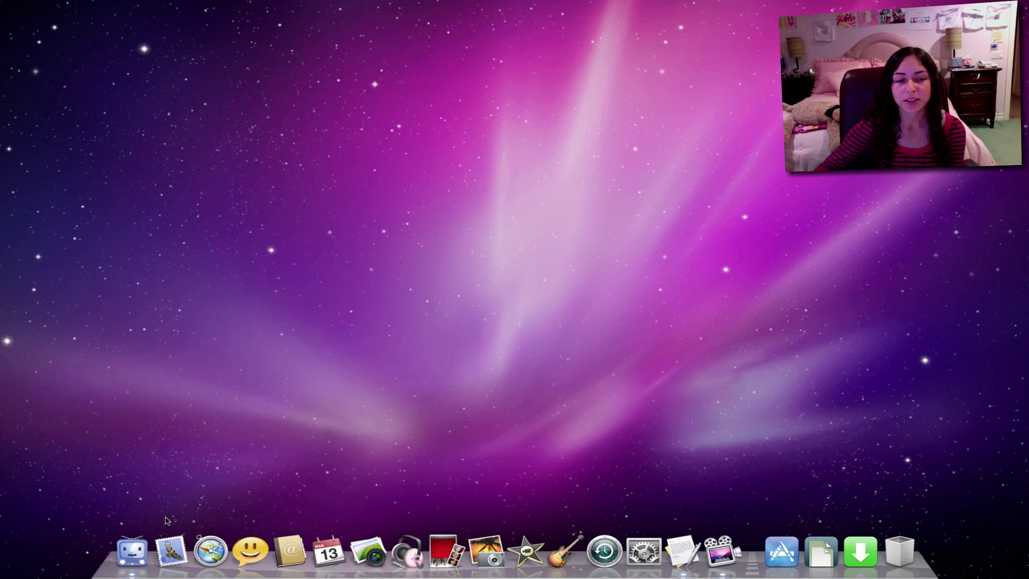
pyautogui.click(132, 545)
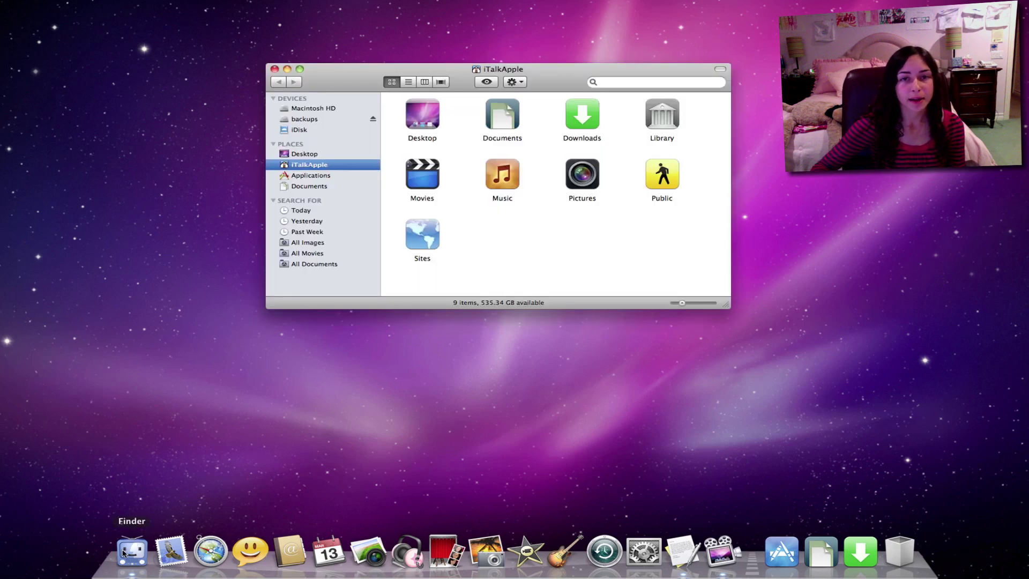
pyautogui.click(291, 175)
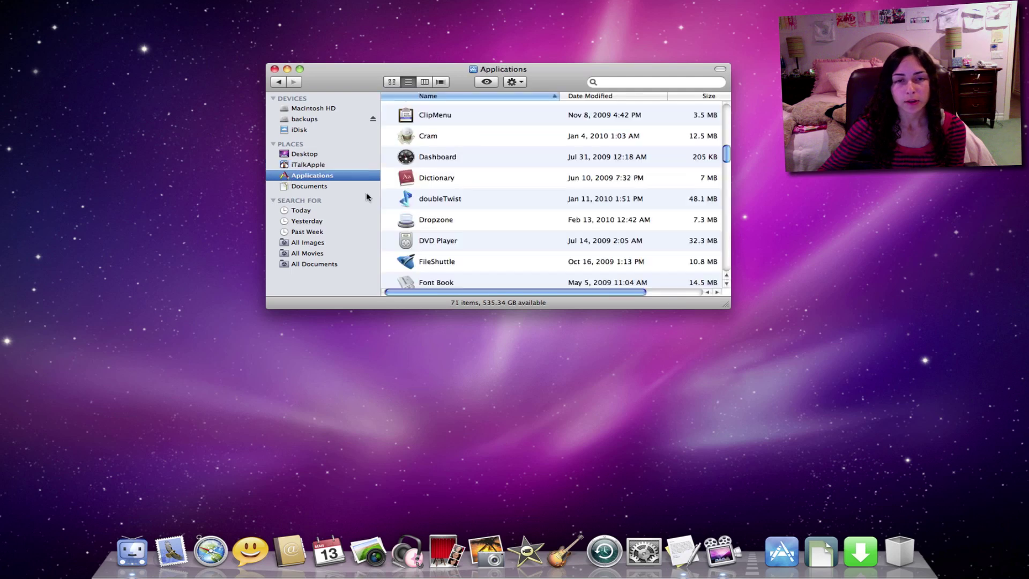
pyautogui.scroll(8, 442, 224)
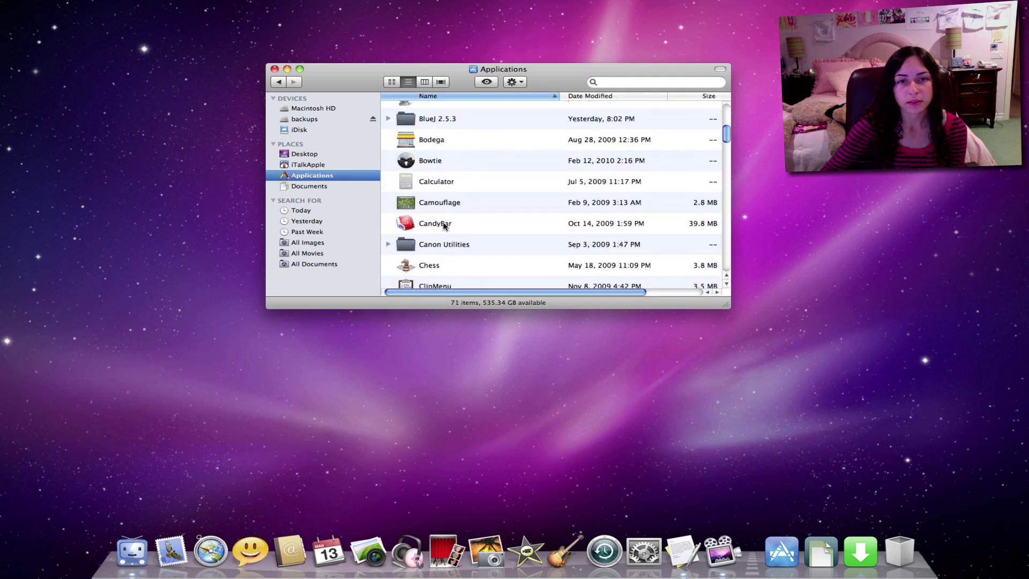
pyautogui.scroll(-8, 443, 226)
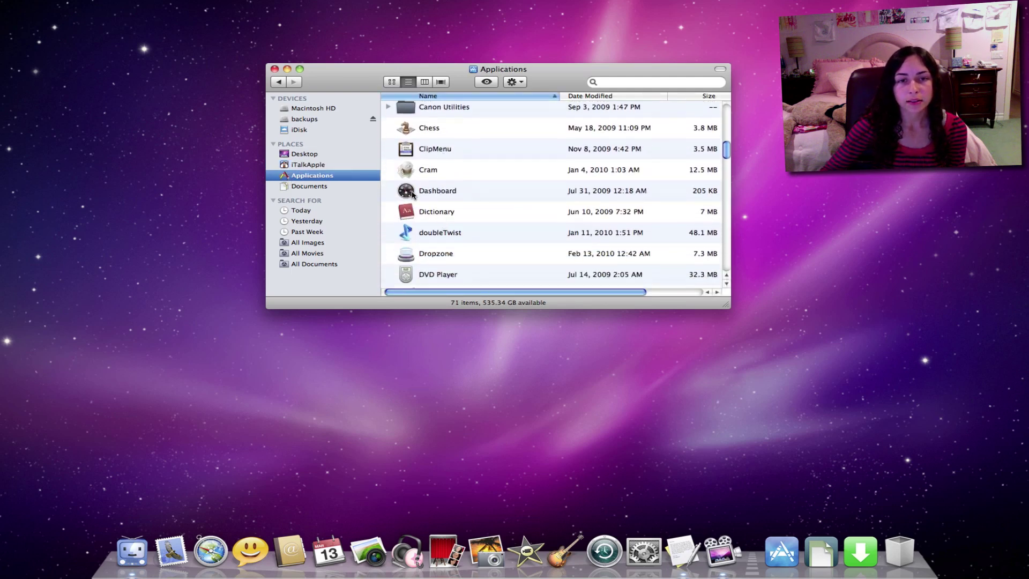
pyautogui.moveTo(403, 192); pyautogui.dragTo(138, 552)
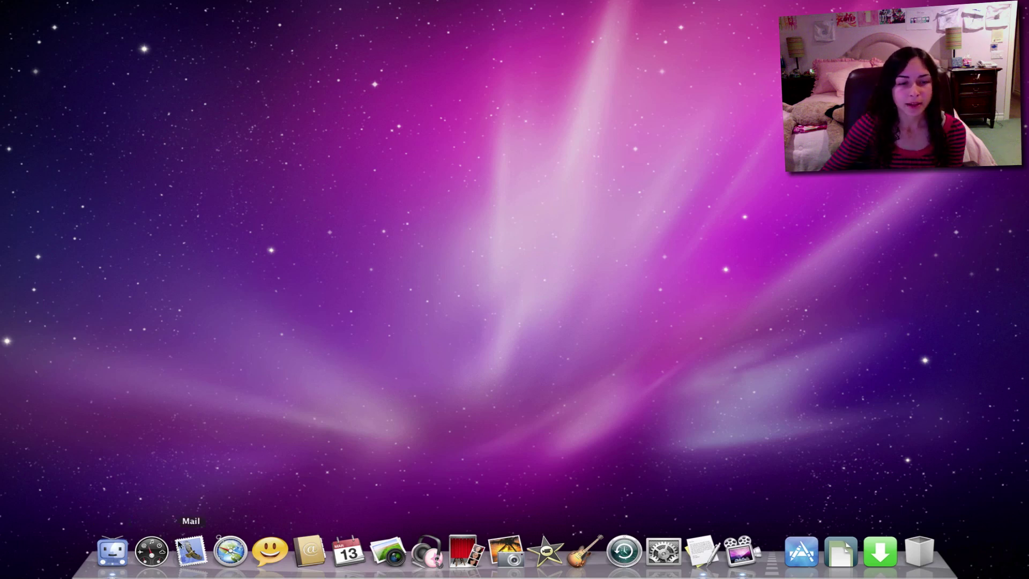
# Step: Show the Dashboard widgets and return to the desktop
pyautogui.click(147, 556)
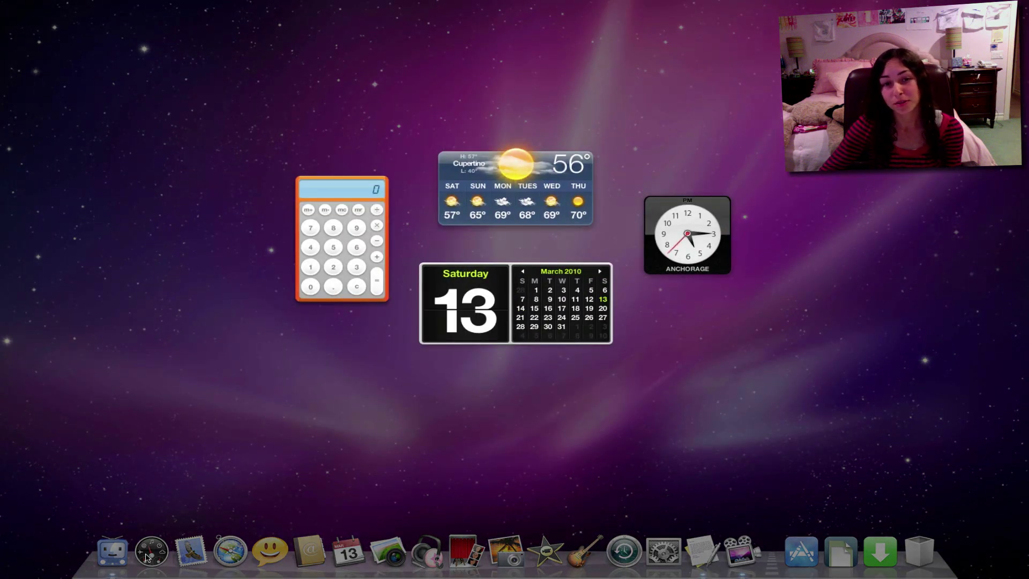
pyautogui.click(367, 425)
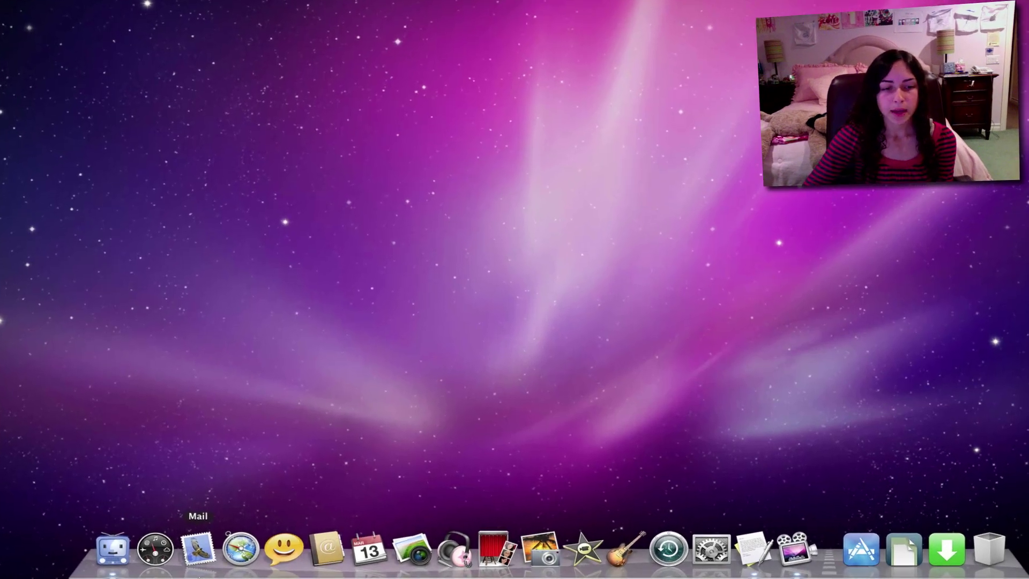